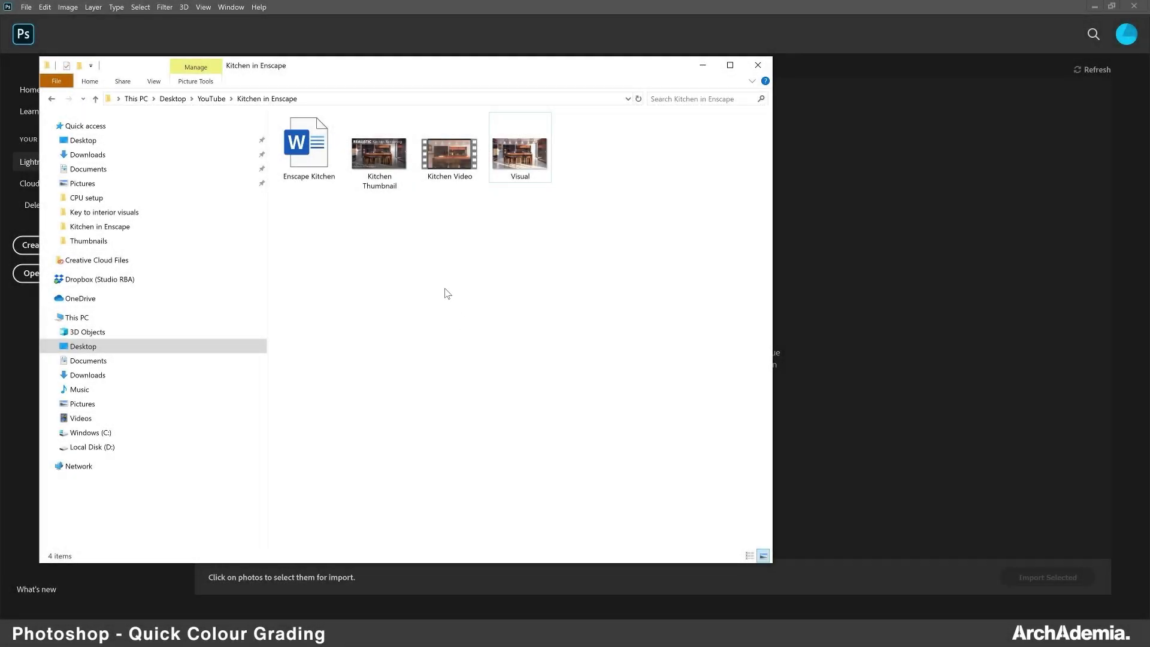
Open Visual.jpg in Photoshop, close the 3D panel and fit the image to the screen.
{"action": "left_click_drag", "start_coordinate": [520, 153], "coordinate": [871, 287]}
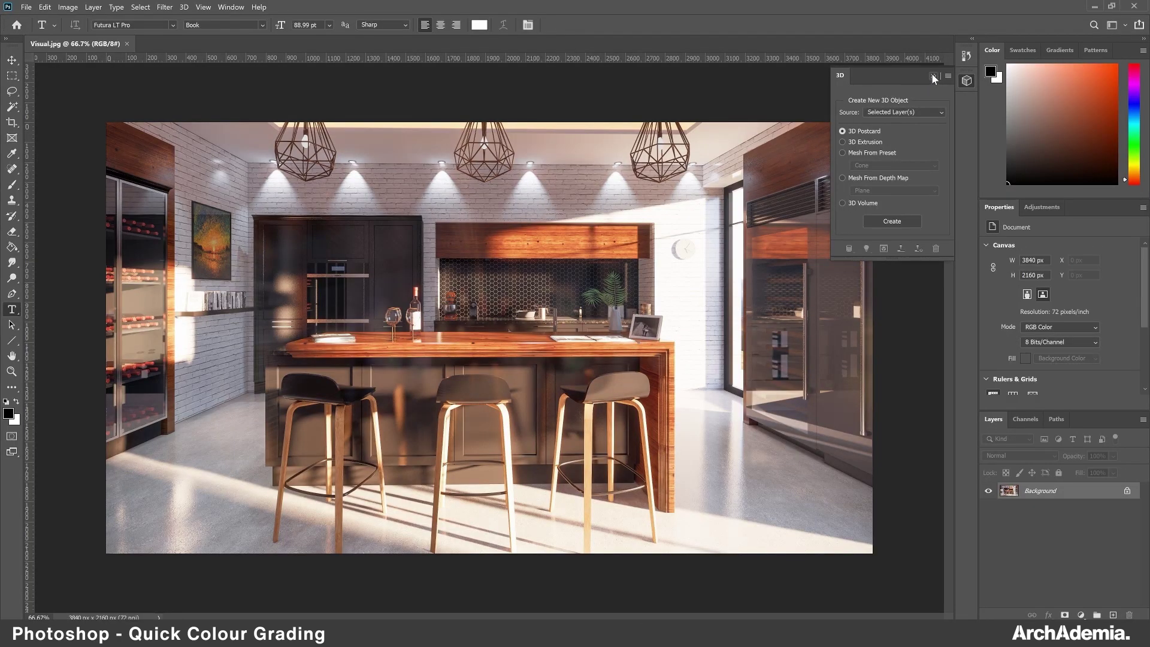
{"action": "left_click", "coordinate": [933, 79]}
{"action": "key", "text": "z"}
{"action": "right_click", "coordinate": [272, 238]}
{"action": "left_click", "coordinate": [297, 243]}
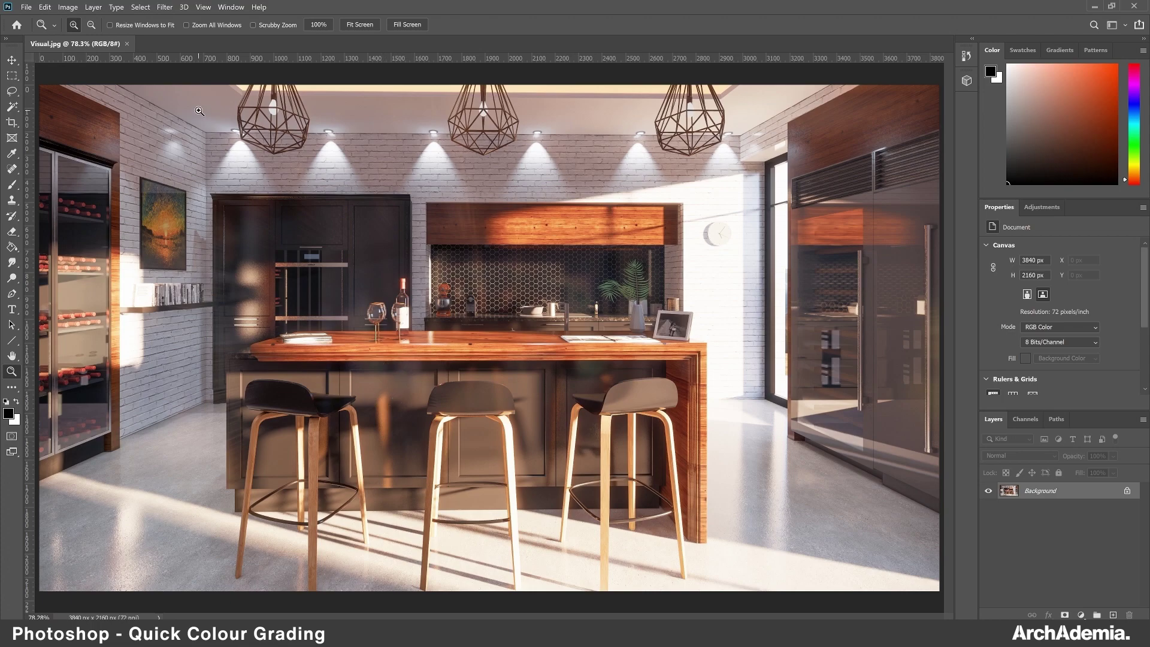
Open the Camera Raw filter's presets, preview High Contrast & Detail and browse the Color and B&W groups.
{"action": "left_click", "coordinate": [165, 8]}
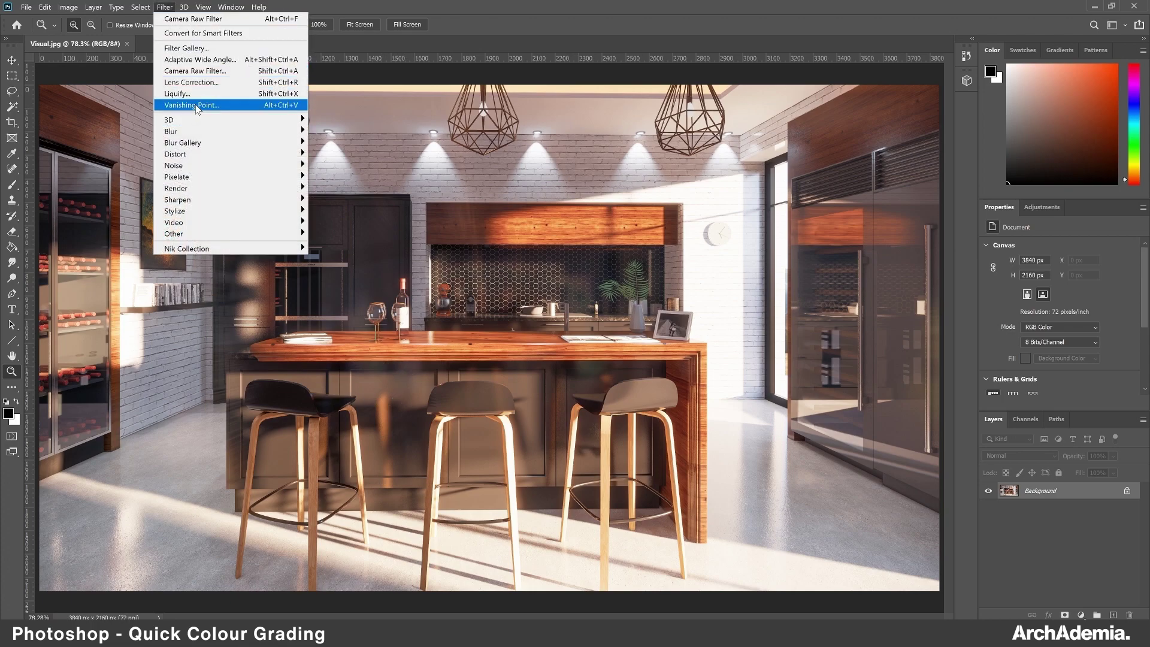
{"action": "left_click", "coordinate": [193, 70]}
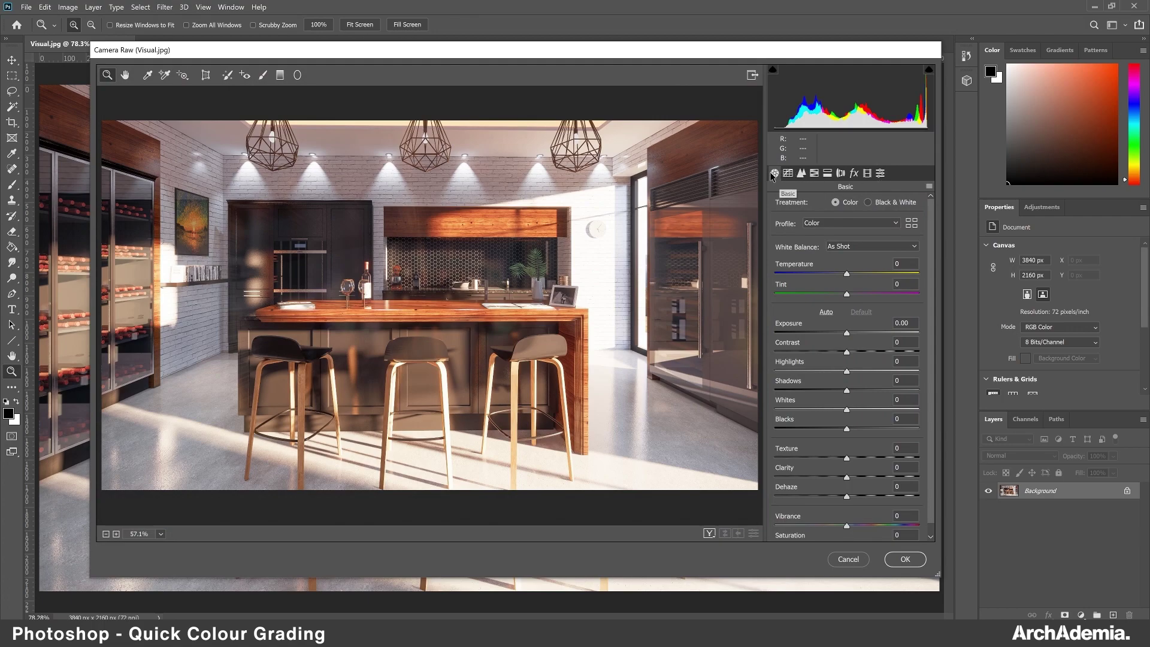
{"action": "left_click", "coordinate": [879, 175]}
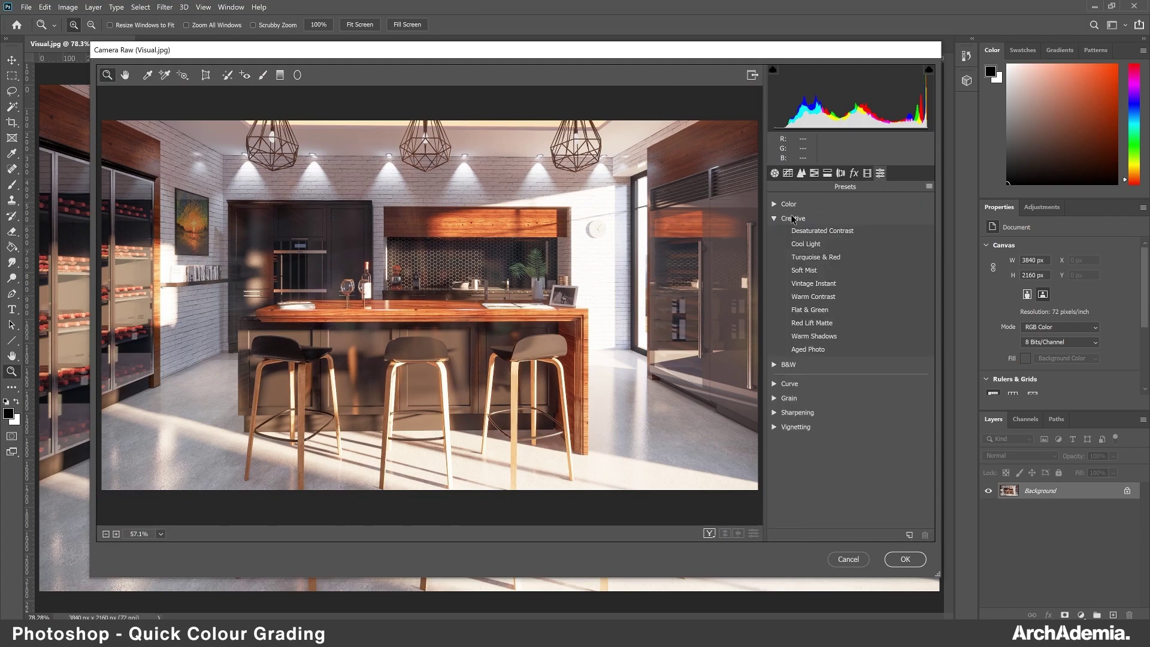
{"action": "left_click", "coordinate": [773, 219]}
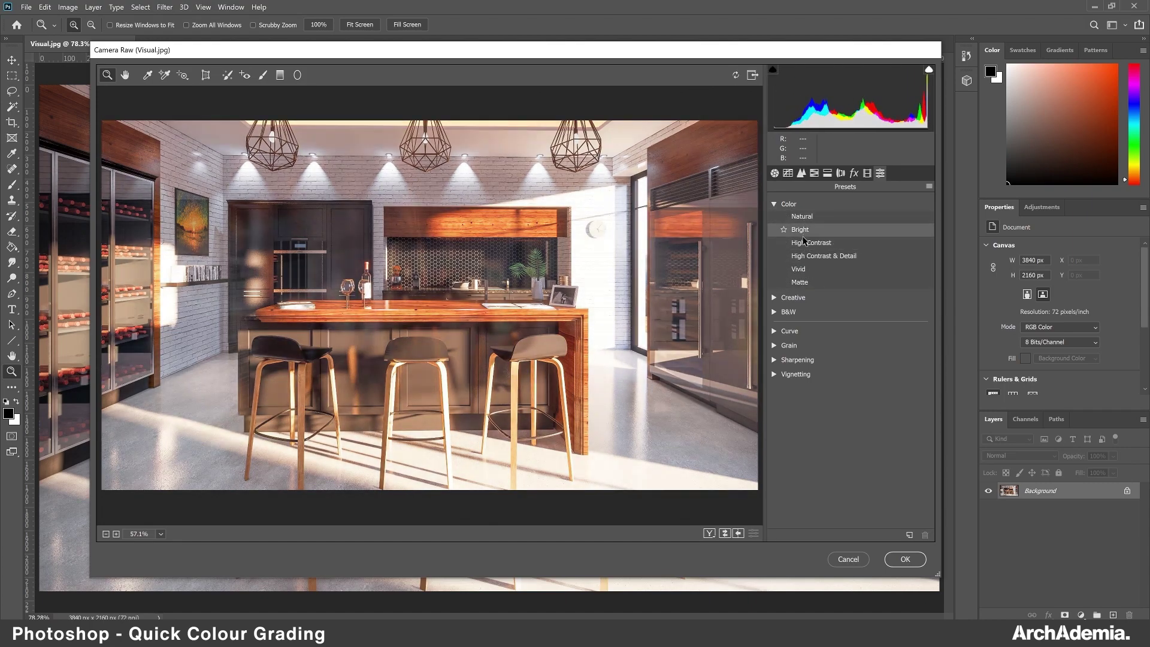
{"action": "left_click", "coordinate": [823, 256]}
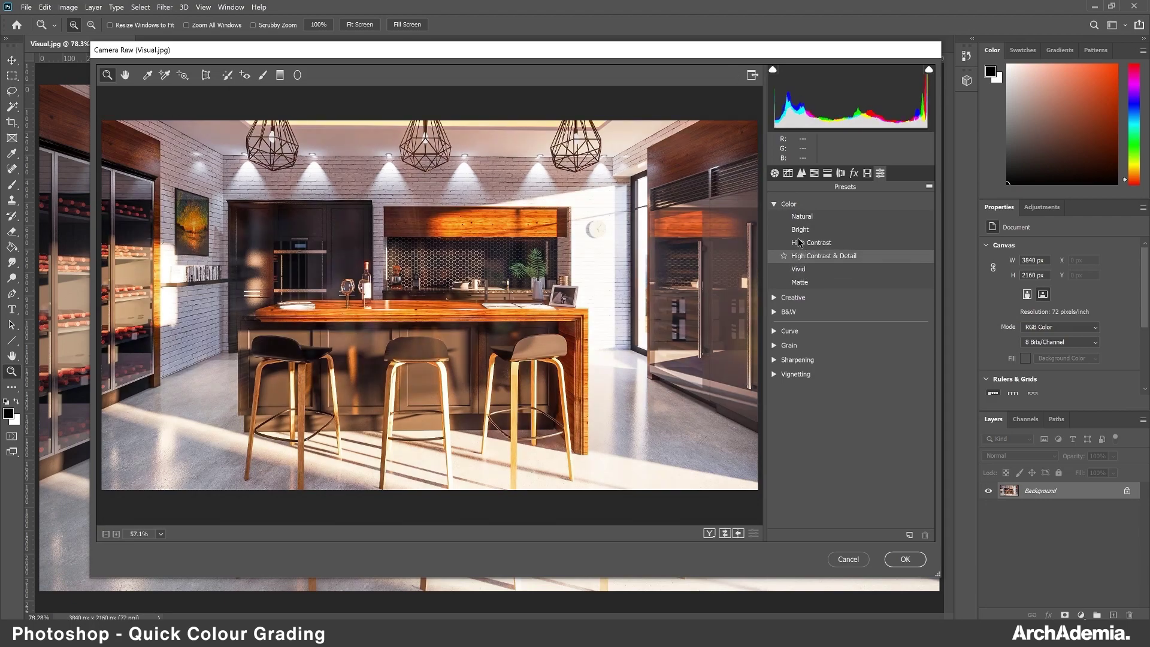
{"action": "left_click", "coordinate": [774, 204]}
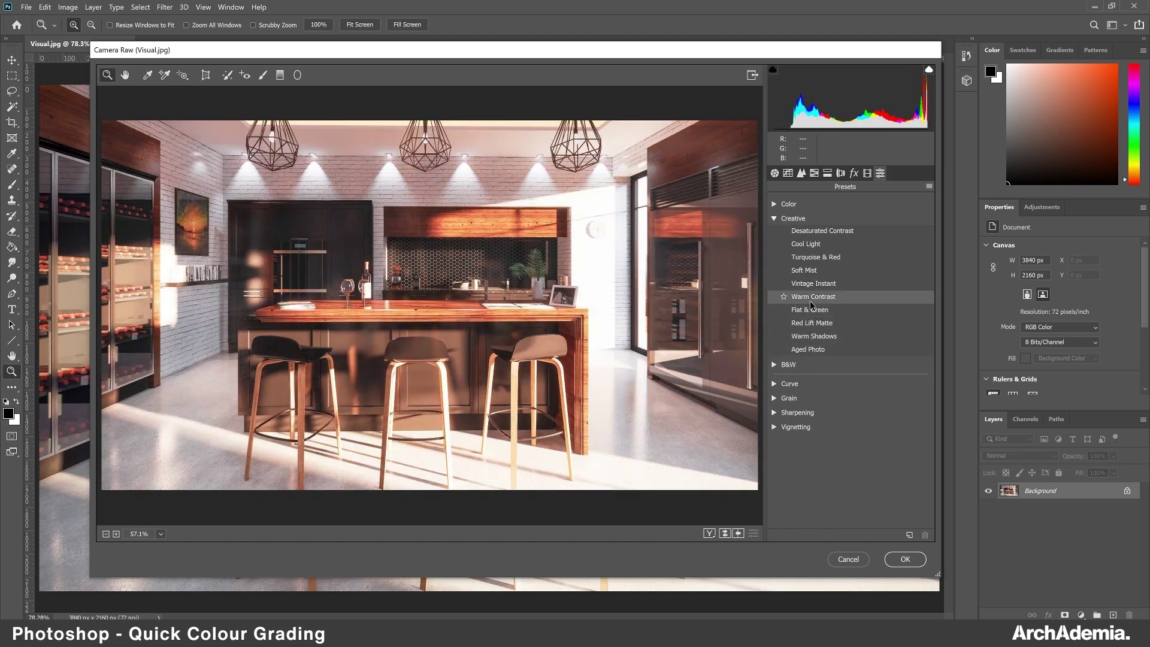
{"action": "left_click", "coordinate": [774, 219]}
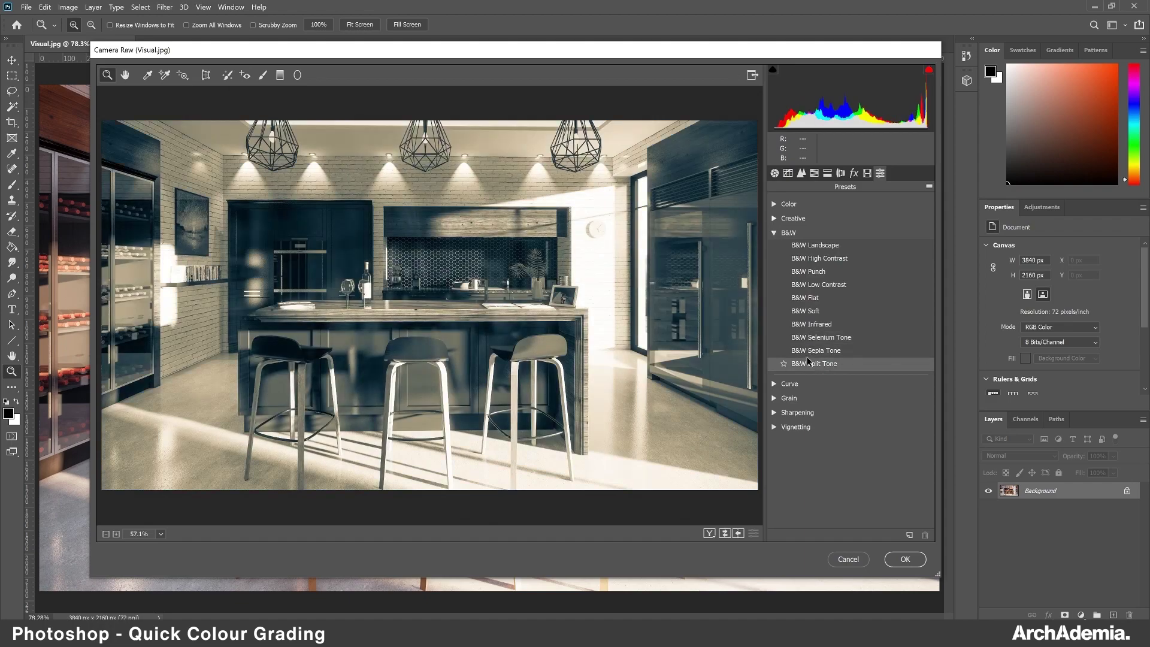
Browse the Curve, Grain, Sharpening and Vignetting preset groups, trying a tone curve preset.
{"action": "left_click", "coordinate": [774, 234]}
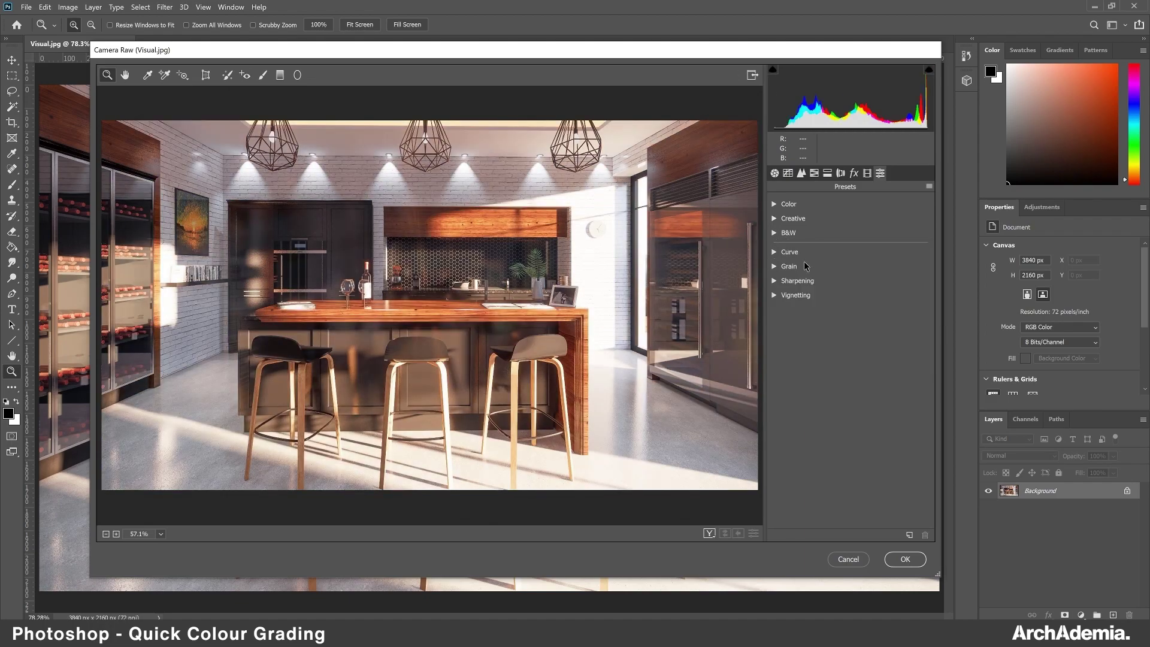
{"action": "left_click", "coordinate": [775, 252]}
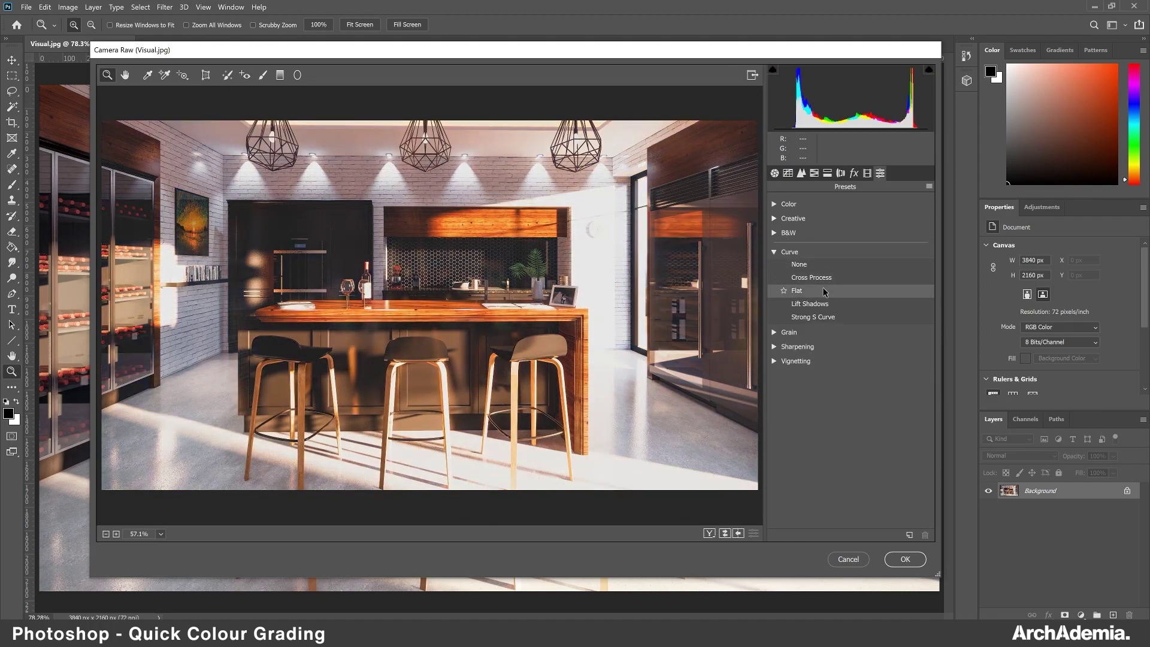
{"action": "left_click", "coordinate": [813, 304]}
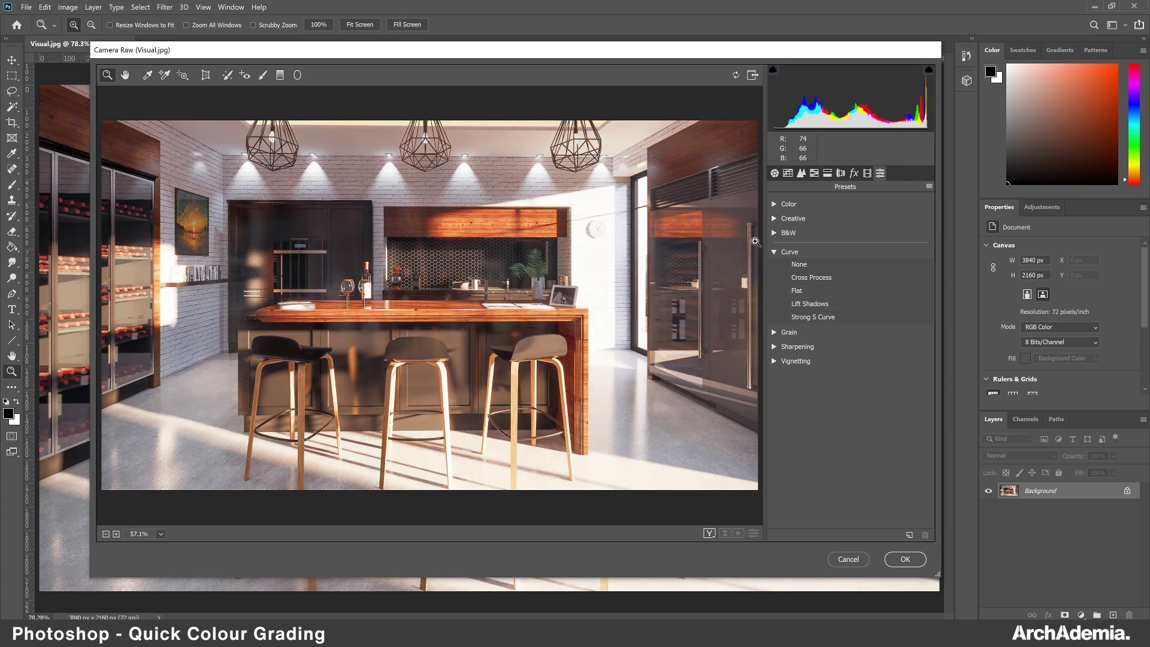
{"action": "left_click", "coordinate": [774, 252]}
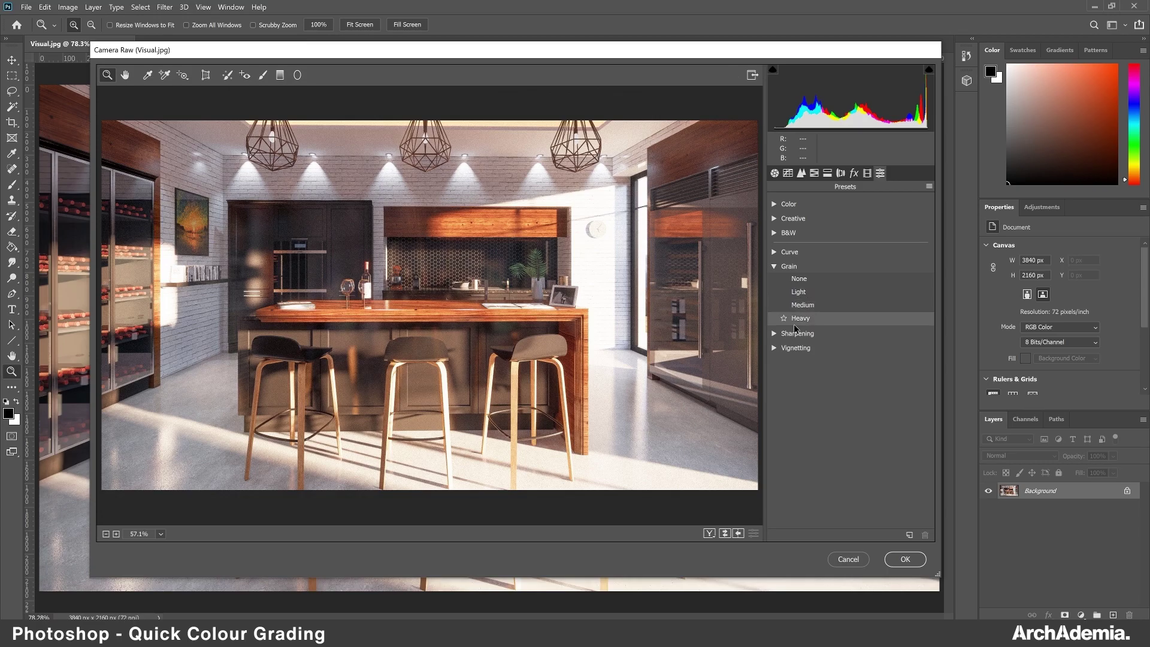
{"action": "left_click", "coordinate": [774, 333]}
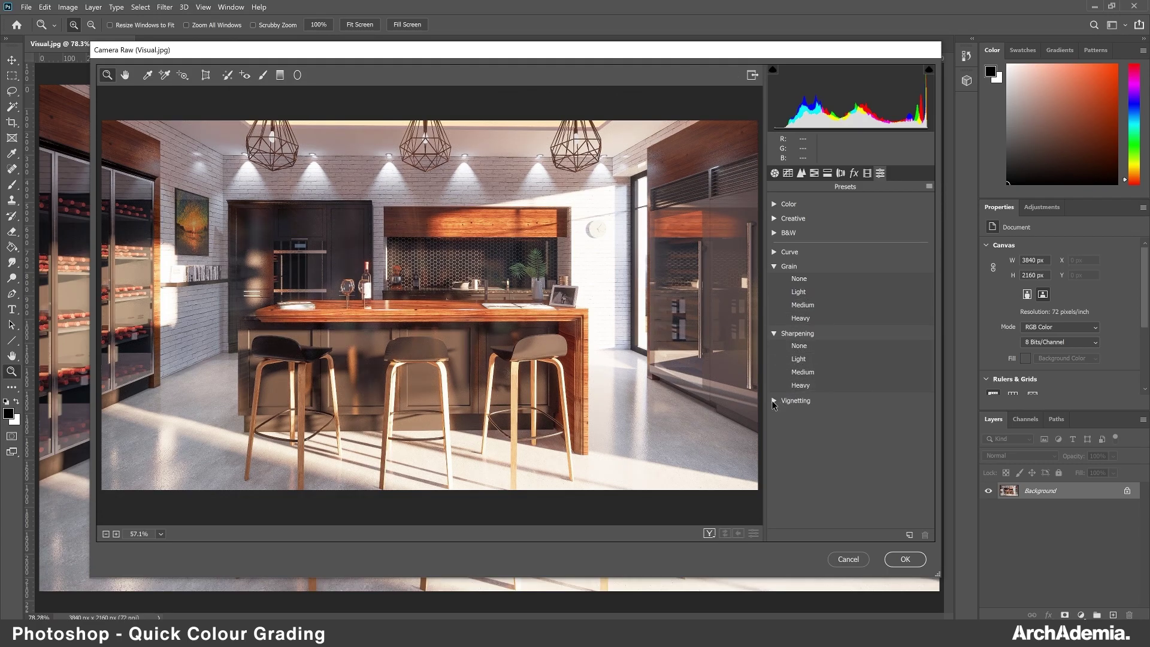
{"action": "left_click", "coordinate": [774, 401]}
{"action": "left_click", "coordinate": [774, 401]}
{"action": "left_click", "coordinate": [774, 333]}
{"action": "left_click", "coordinate": [773, 266]}
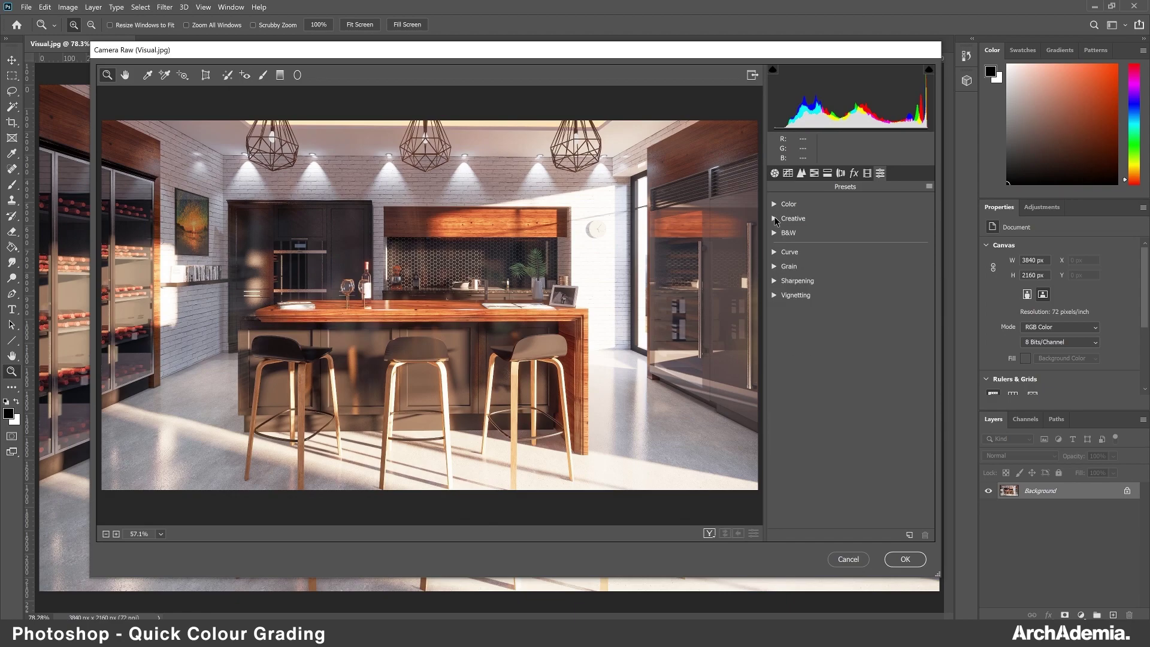
Preview the Creative Cool Light preset, cancel Camera Raw, and duplicate the background as Layer 1.
{"action": "left_click", "coordinate": [774, 218]}
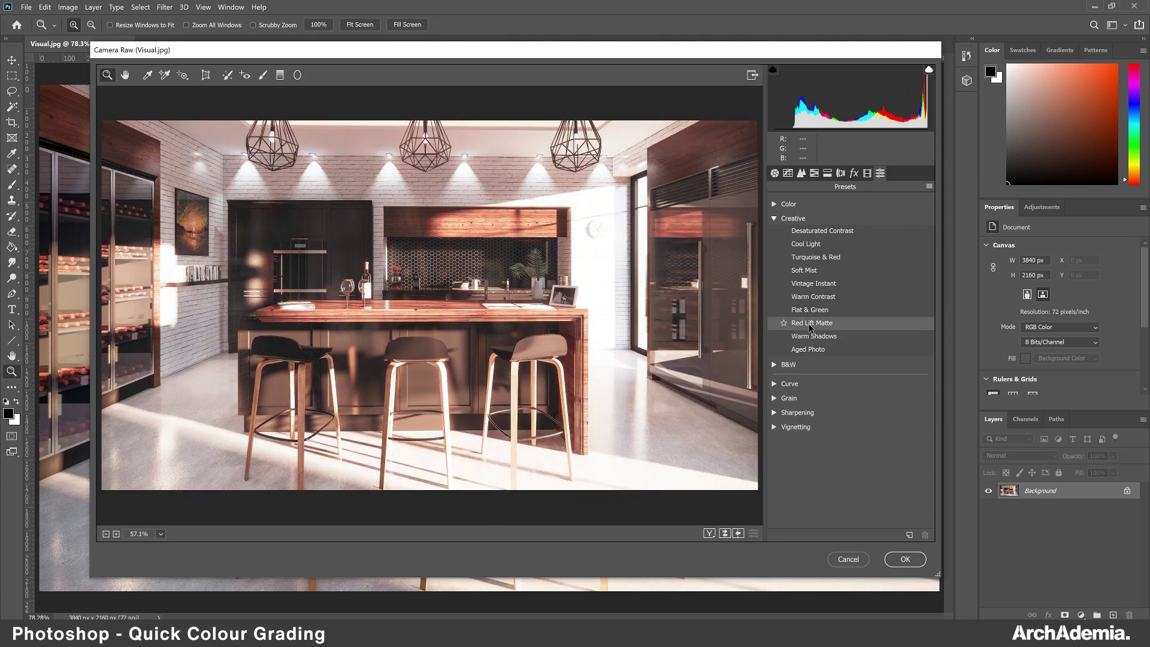
{"action": "left_click", "coordinate": [802, 244]}
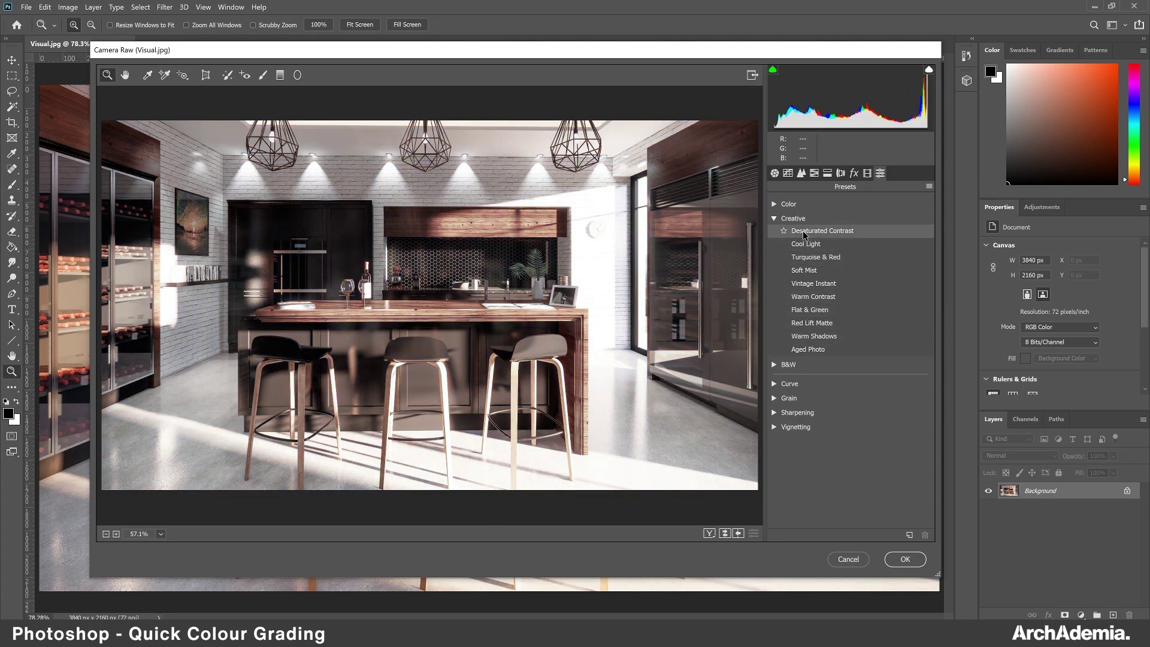
{"action": "left_click", "coordinate": [803, 245]}
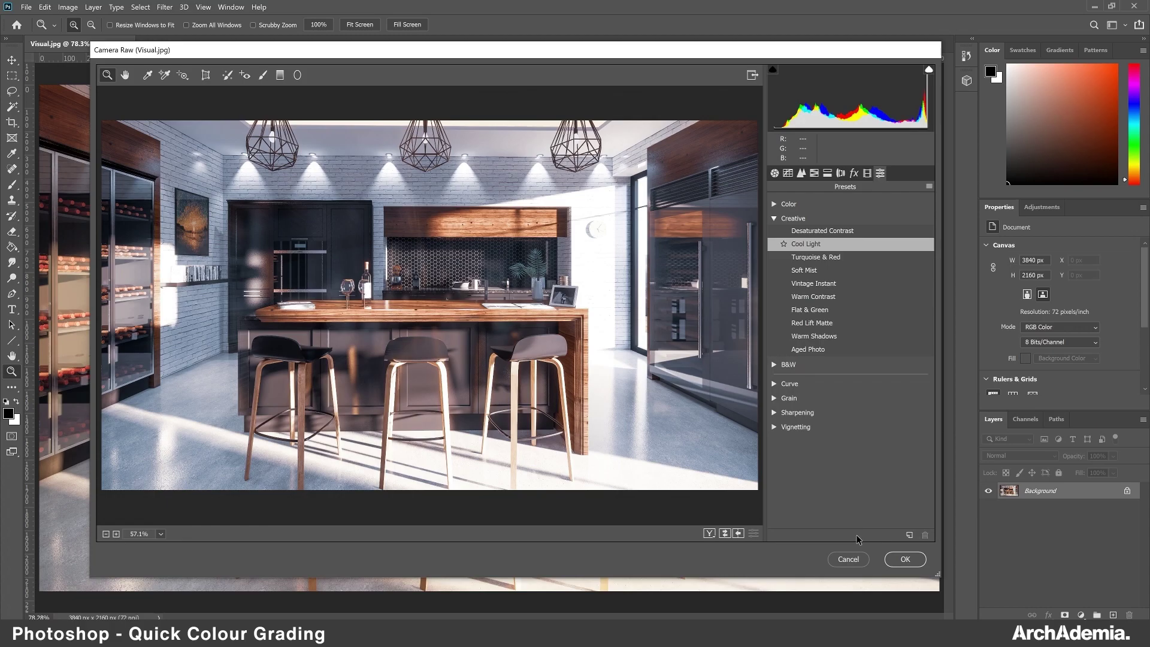
{"action": "left_click", "coordinate": [855, 558]}
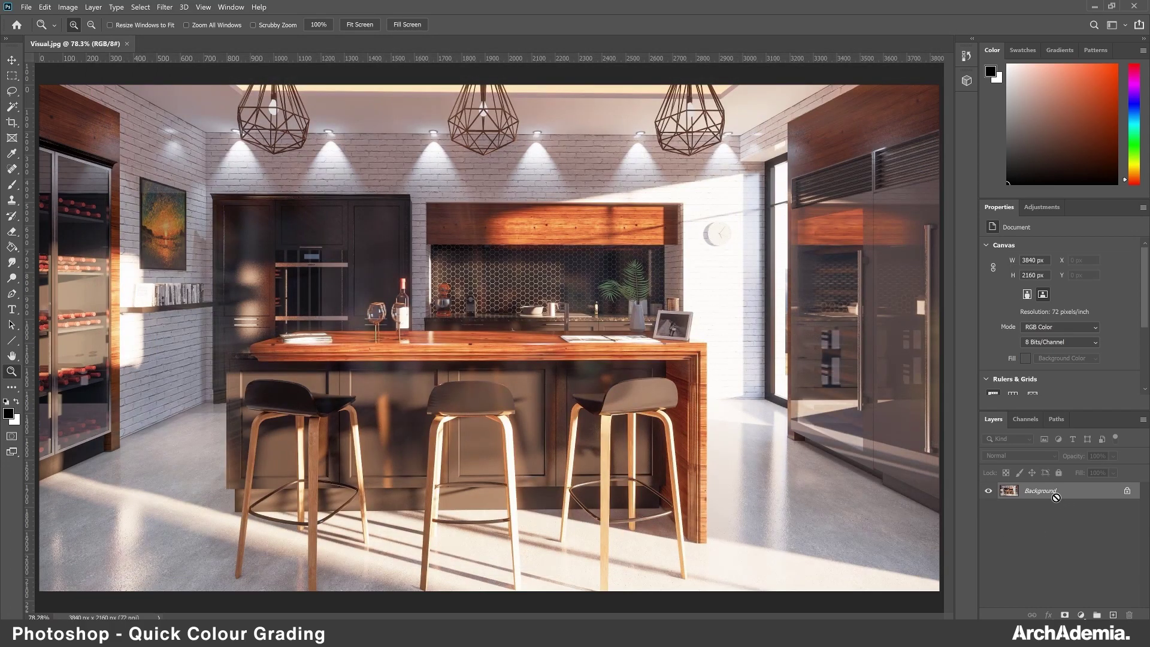
{"action": "key", "text": "ctrl+j"}
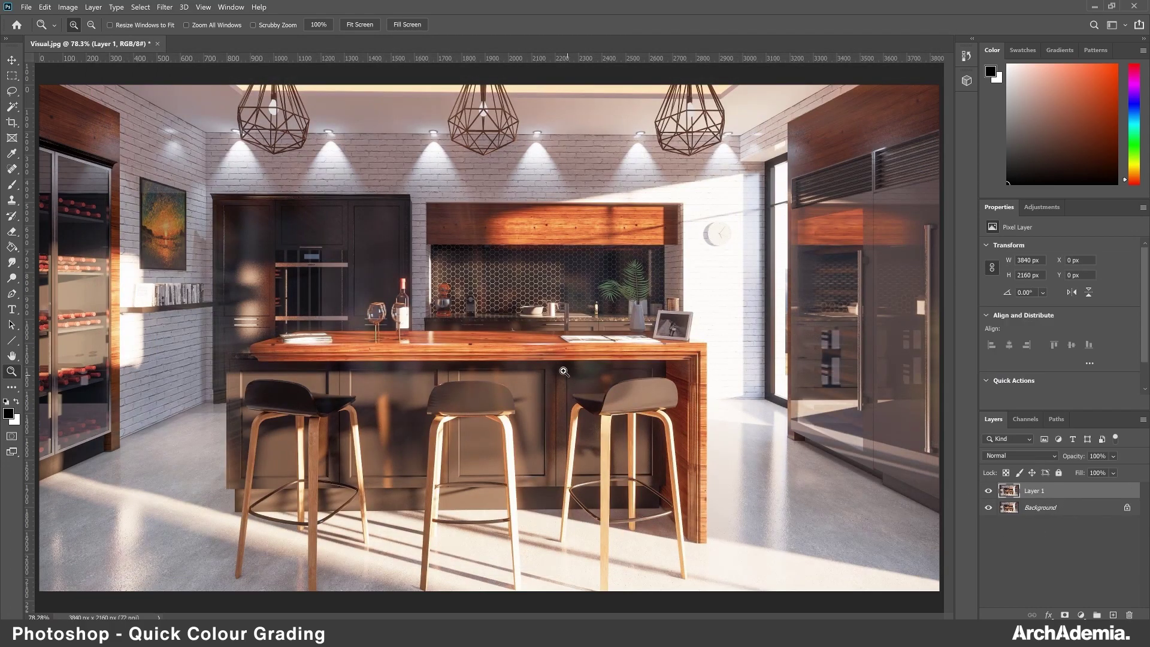
Apply the Creative Cool Light preset to Layer 1 in Camera Raw and confirm with OK.
{"action": "left_click", "coordinate": [170, 10]}
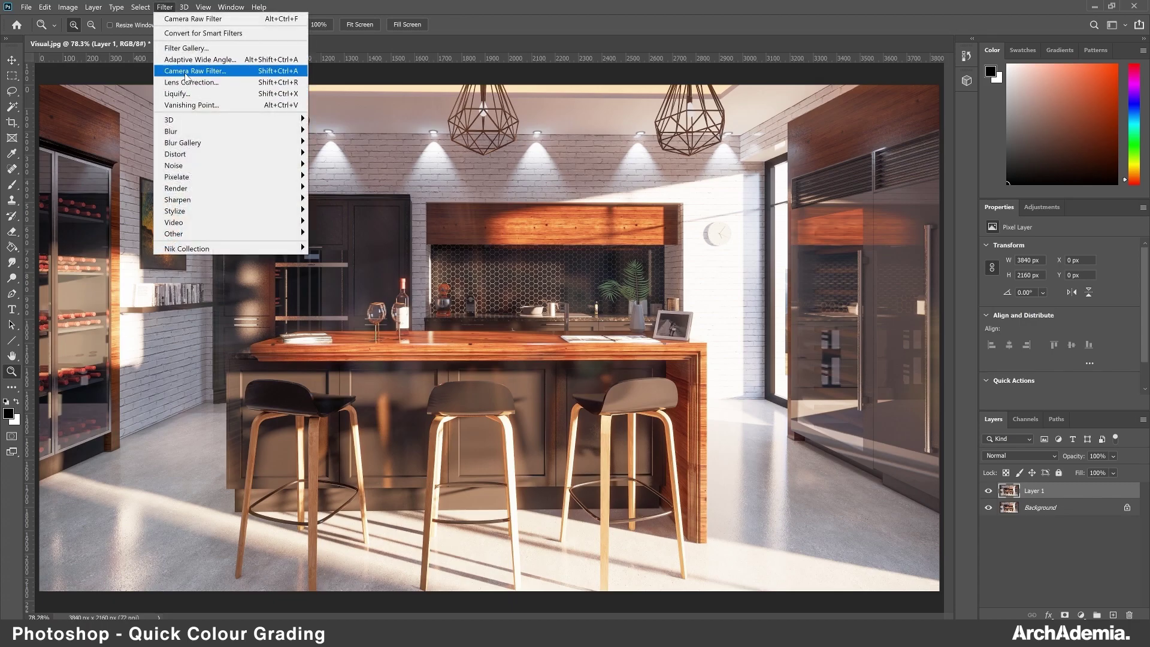
{"action": "key", "text": "Escape"}
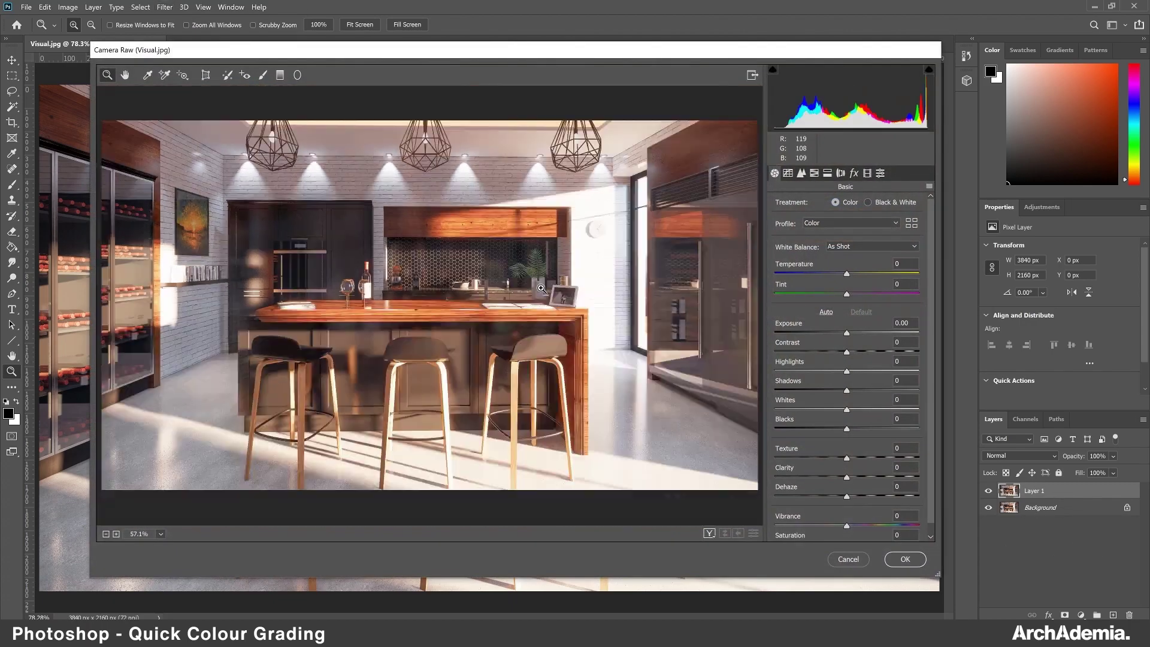
{"action": "left_click", "coordinate": [879, 172]}
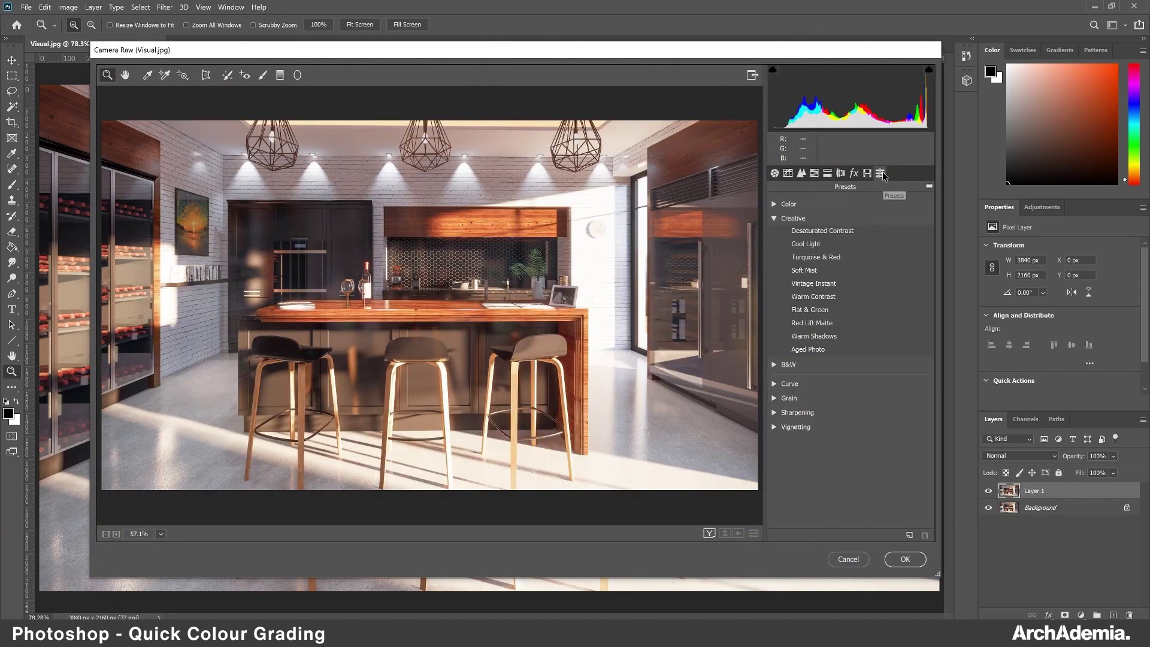
{"action": "left_click", "coordinate": [806, 243]}
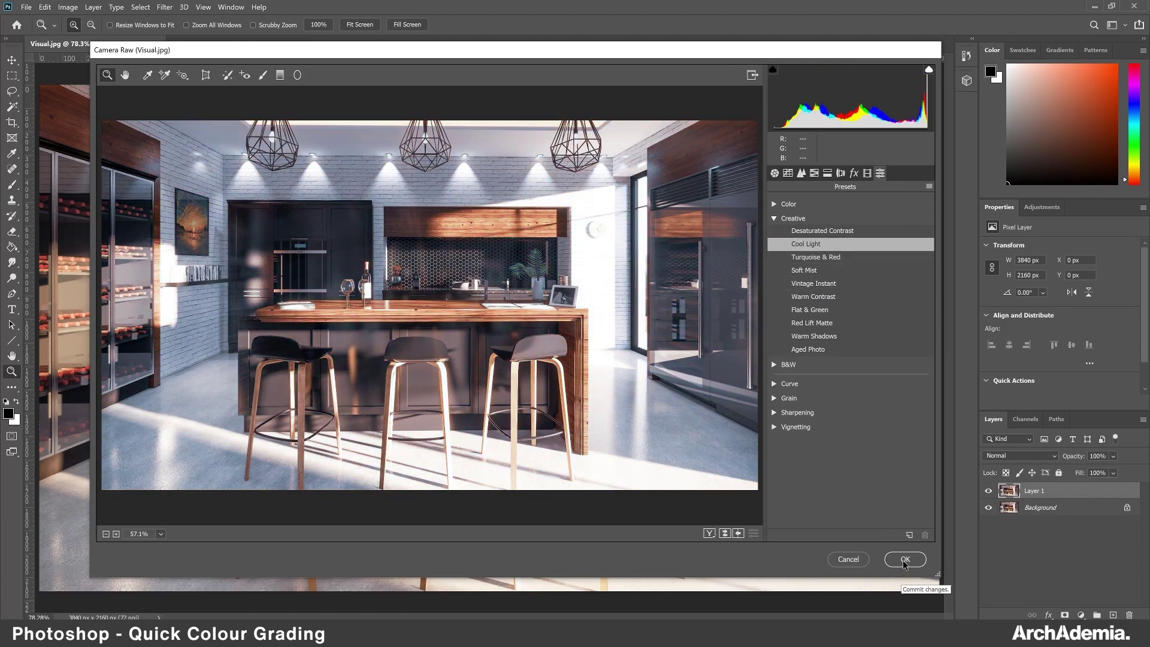
{"action": "left_click", "coordinate": [903, 559]}
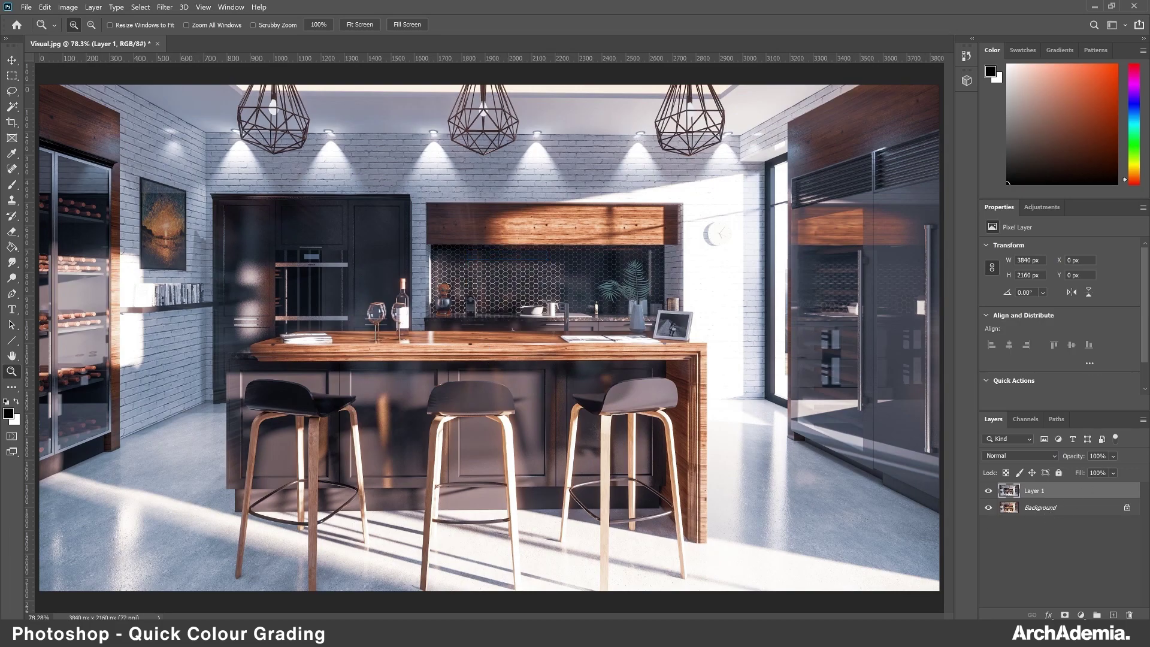
{"action": "type", "text": "50"}
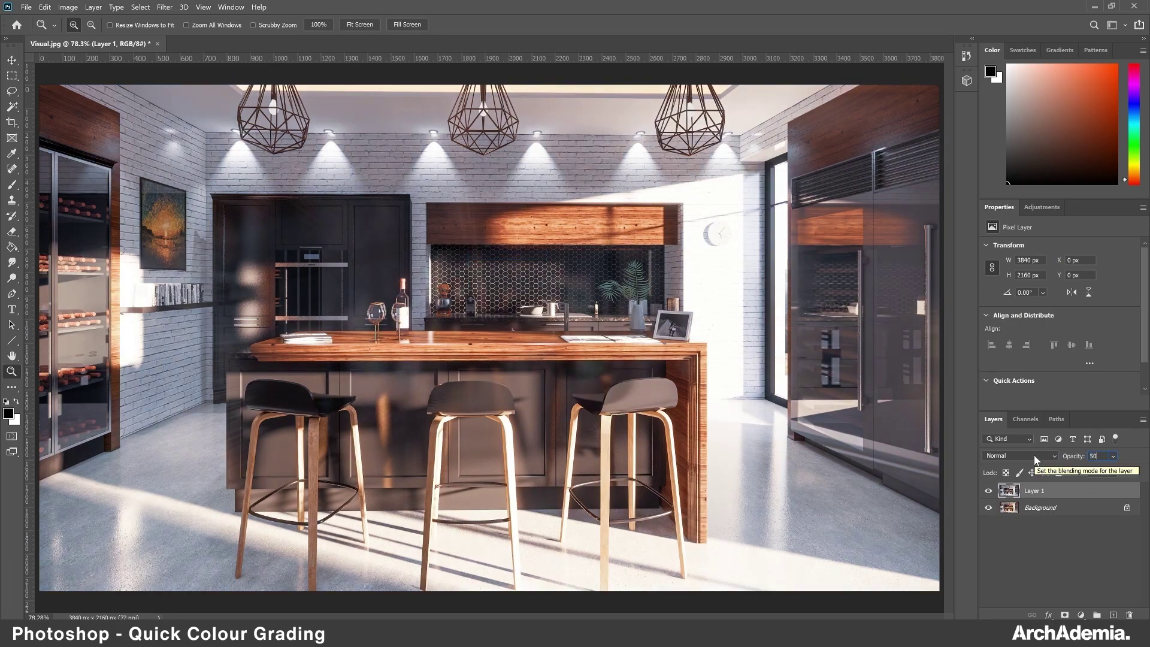
Confirm 50 in Layer 1's Opacity field to blend the cool grade at 50%.
{"action": "key", "text": "Return"}
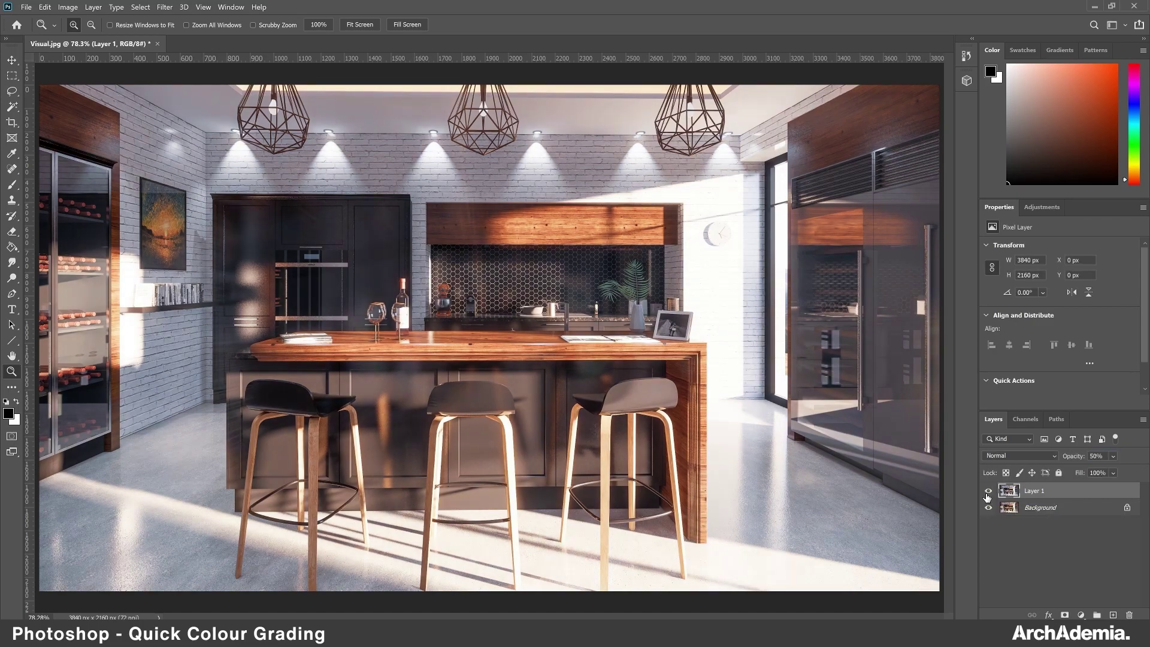